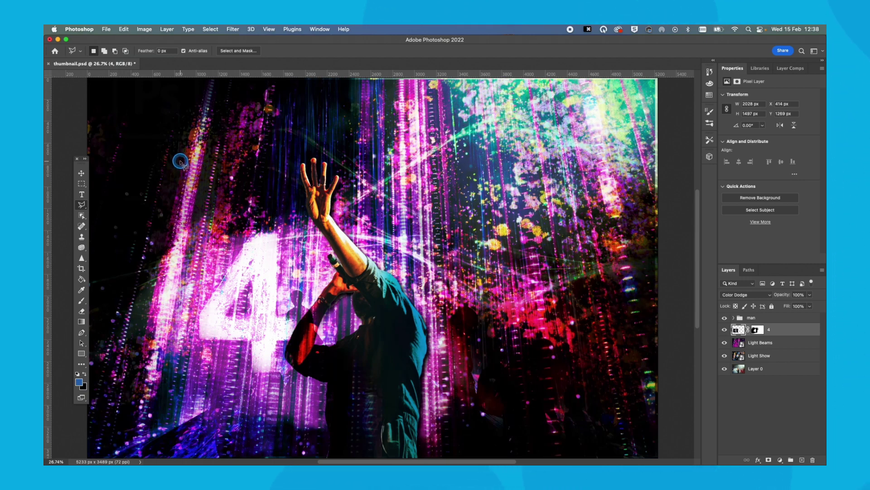
Open Performer.jpg from the PSD IMAGES folder
click(107, 30)
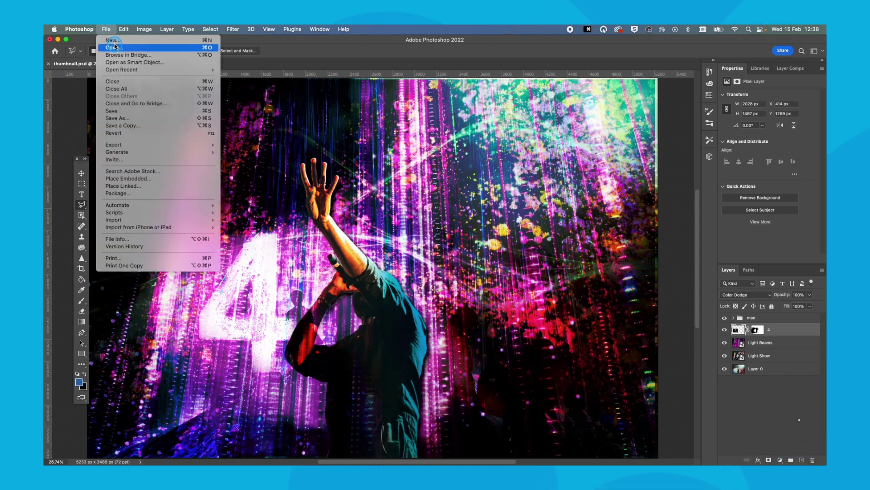
click(113, 48)
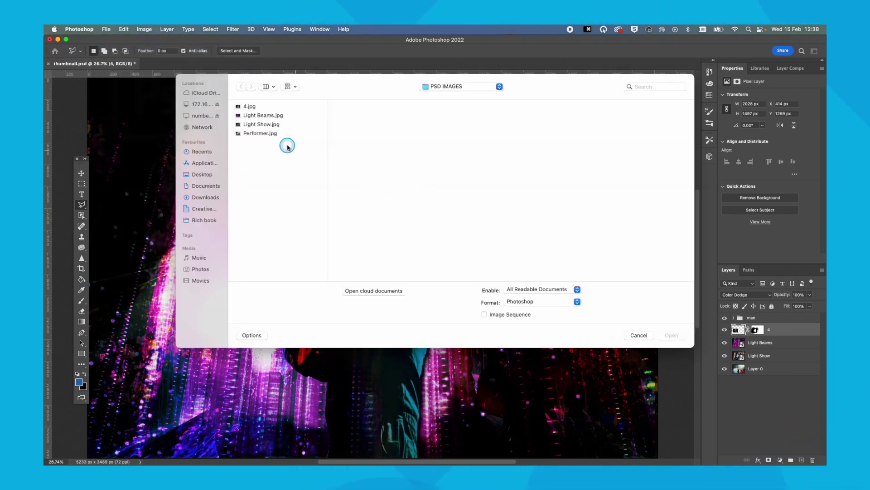
click(264, 133)
click(672, 336)
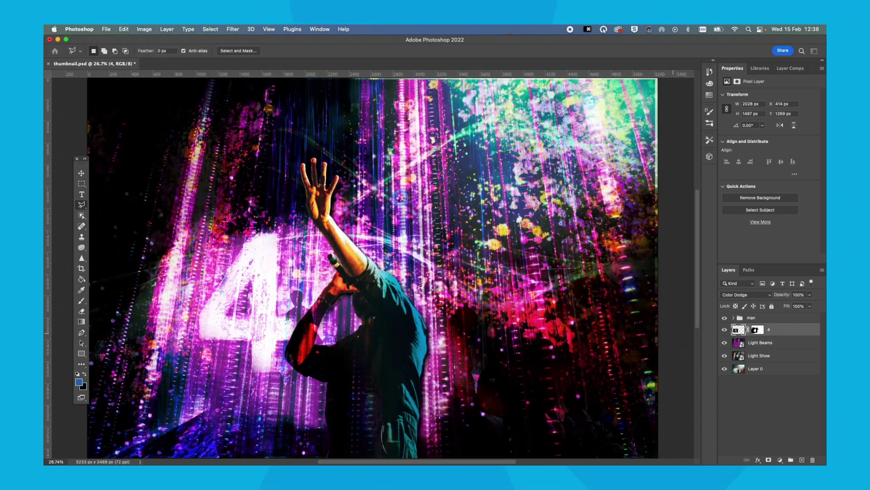
click(107, 29)
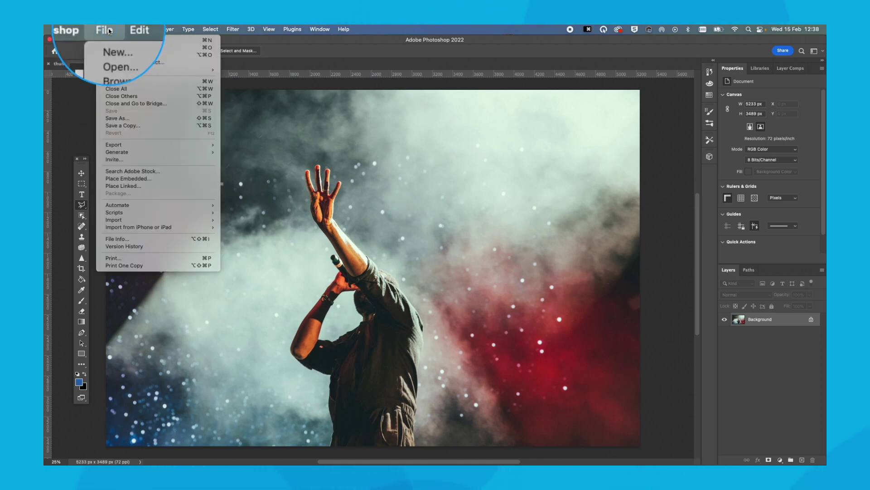
click(132, 147)
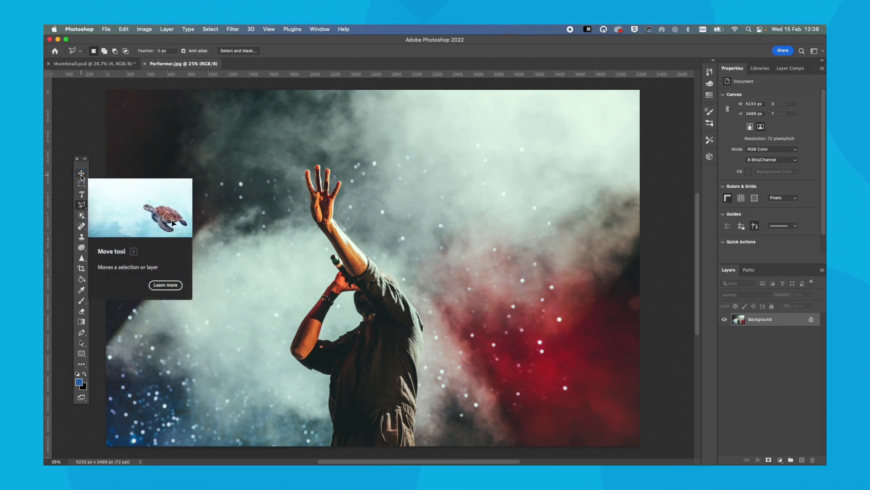
click(86, 231)
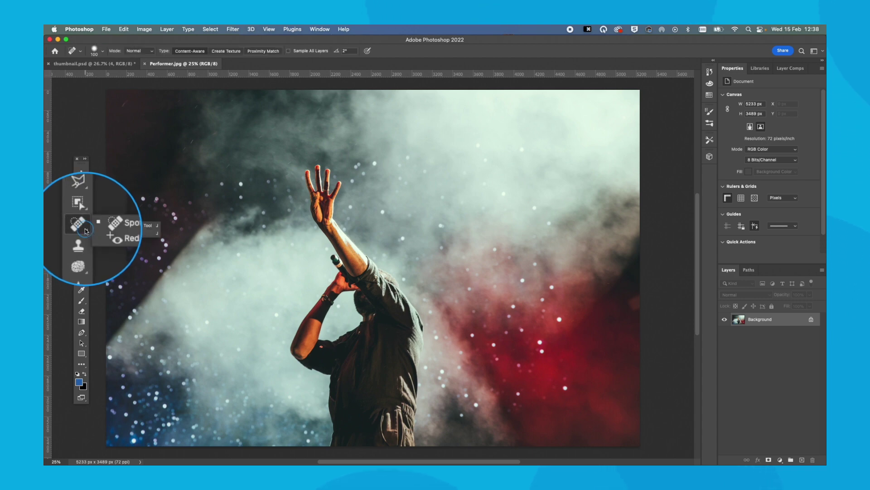
click(126, 223)
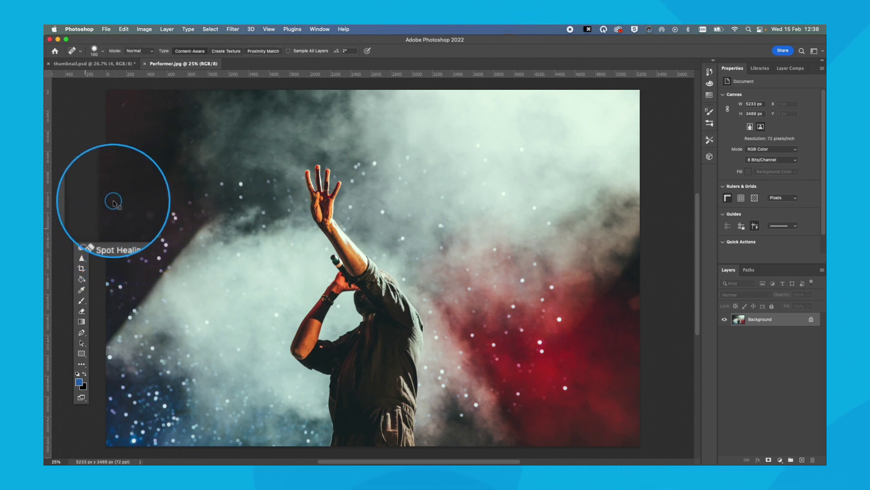
click(107, 190)
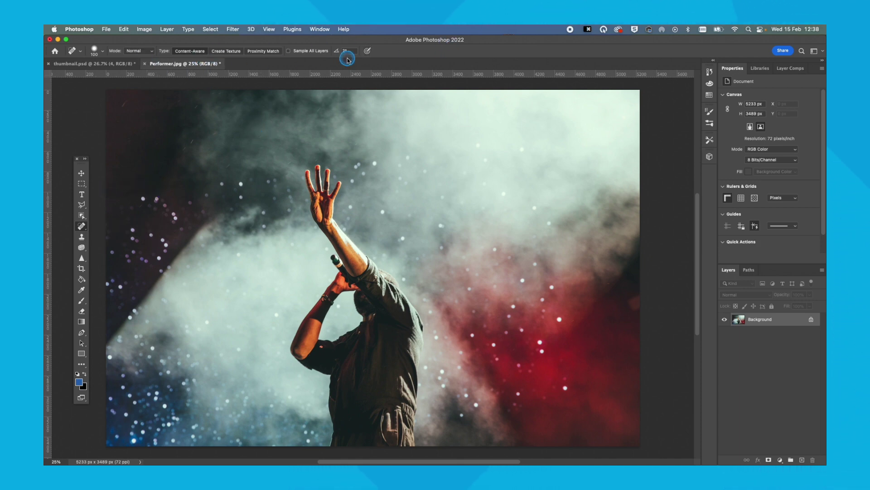
click(82, 239)
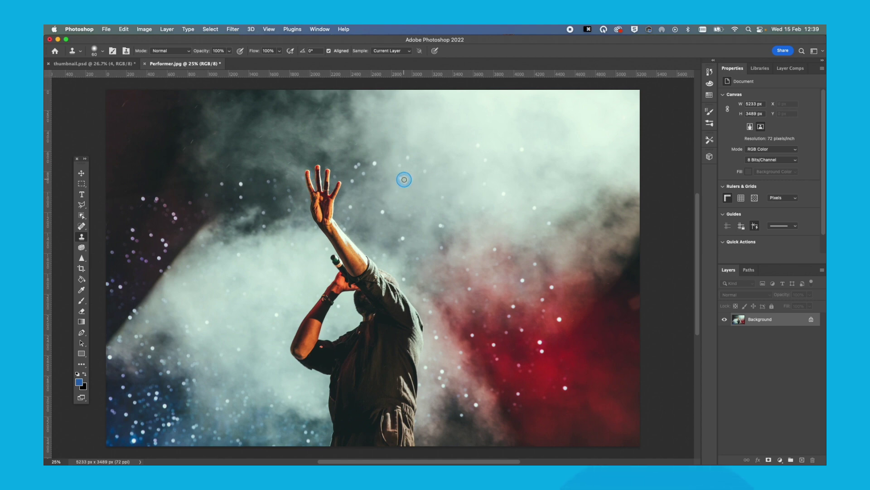
Zoom the performer photo out and back in, pan across it, and fit it to the screen
key(super+minus)
key(super+minus)
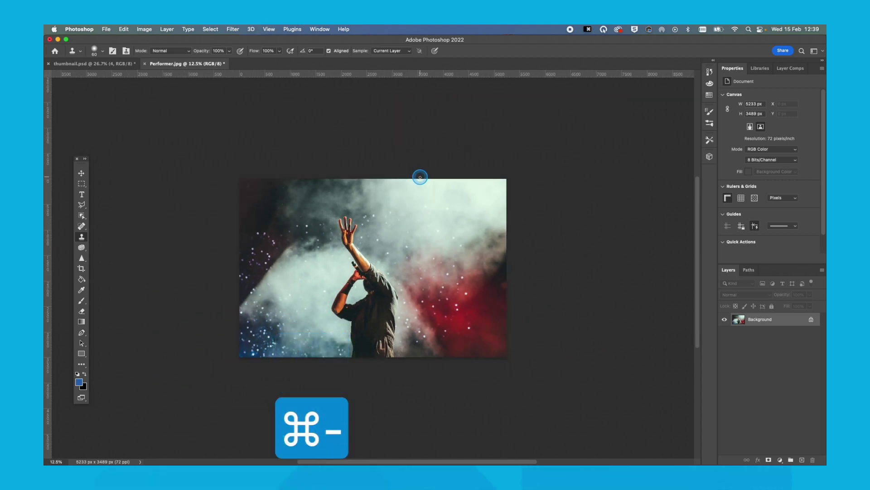
key(super+equal)
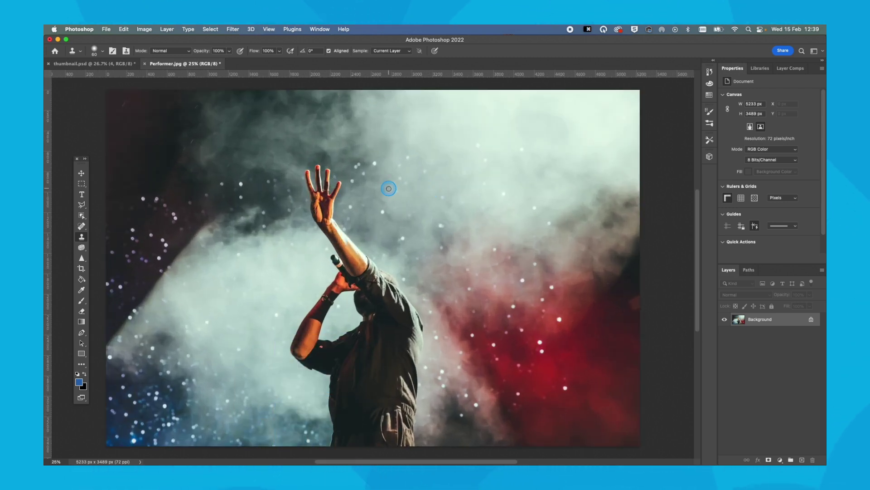
drag(418, 206, 500, 175)
drag(542, 210, 488, 210)
key(super+0)
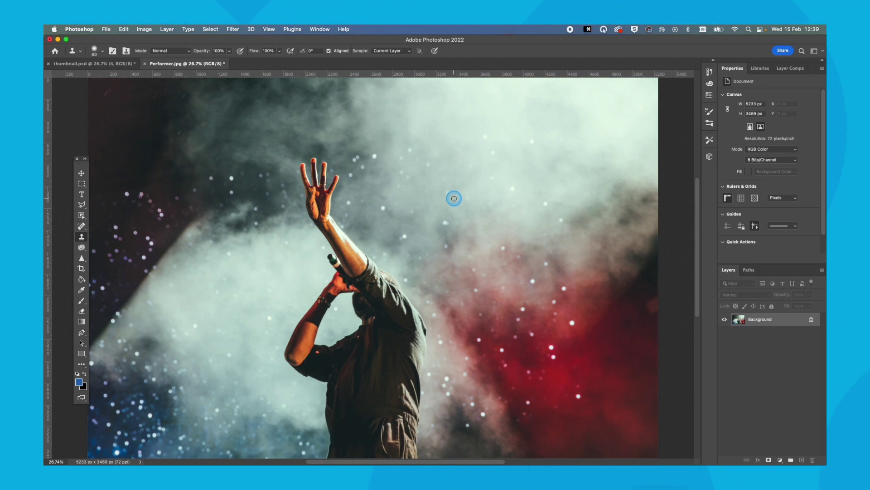
Hide and restore the interface panels, and cycle through the screen modes back to the standard view
key(Tab)
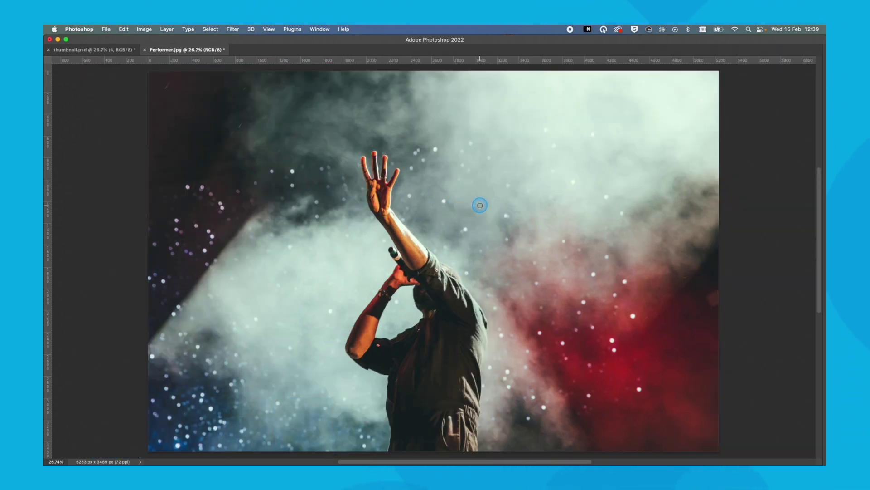
key(Tab)
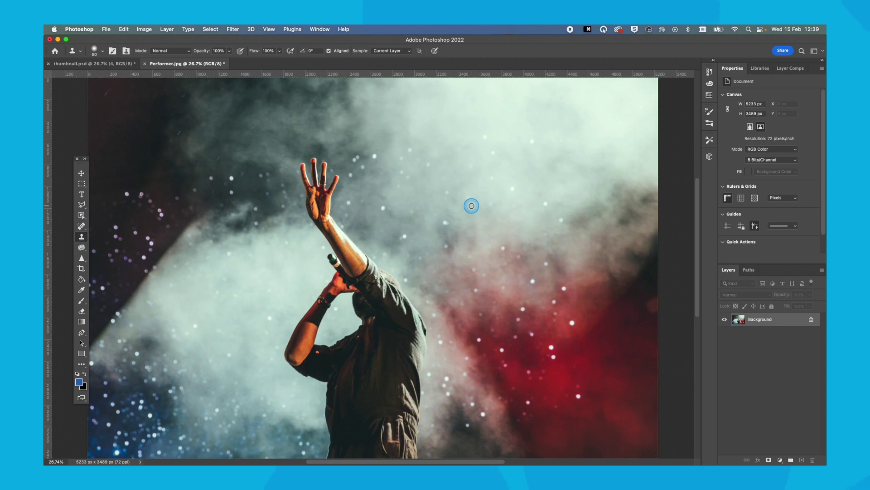
key(f)
key(f)
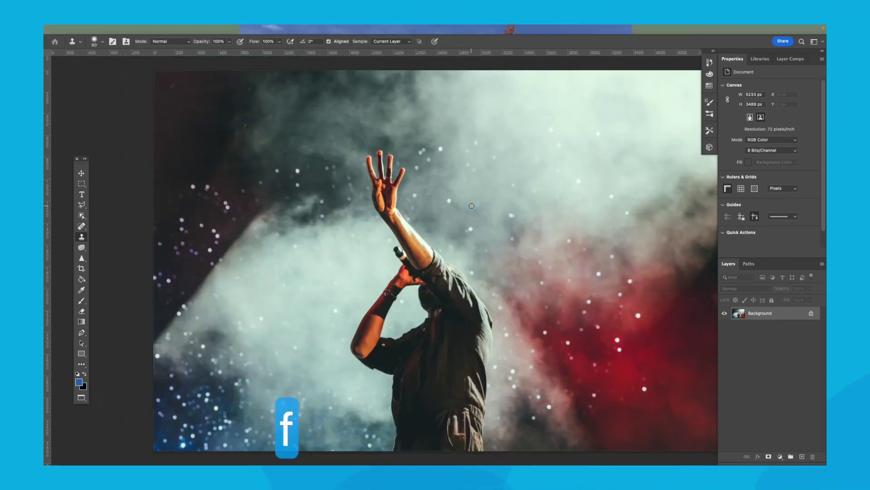
key(f)
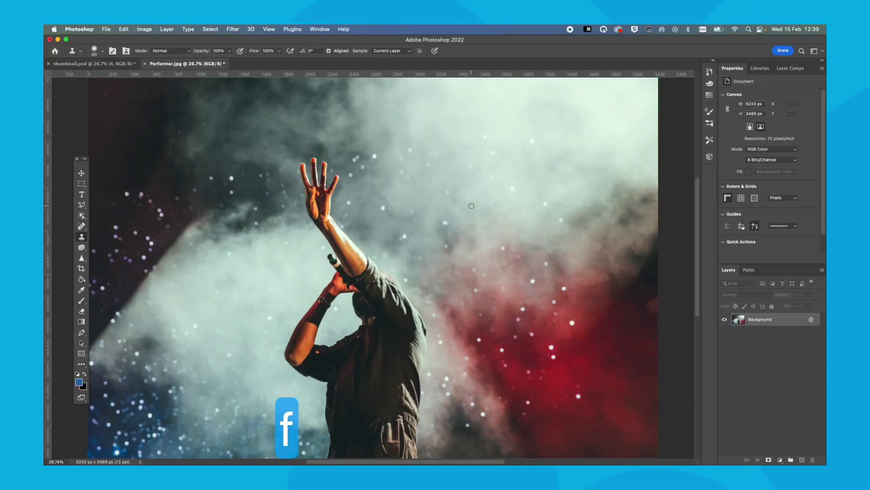
alt+click(459, 206)
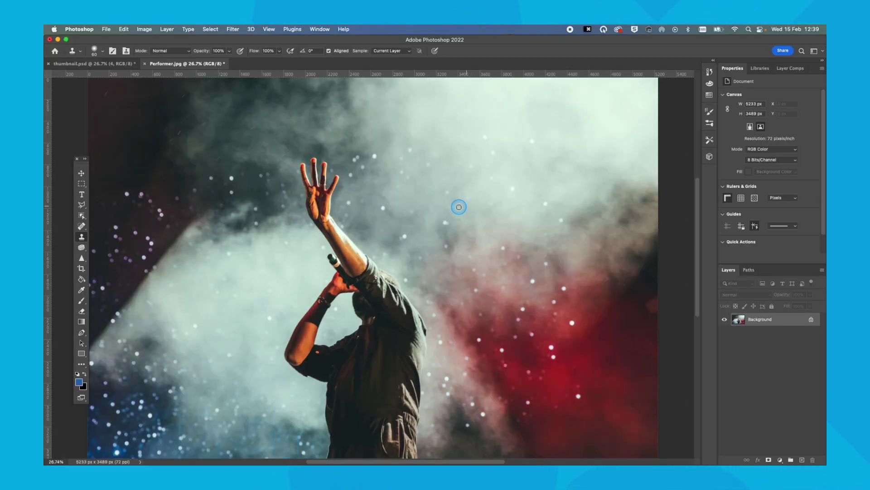
Convert the locked Background into an editable layer named Layer 0
double_click(770, 320)
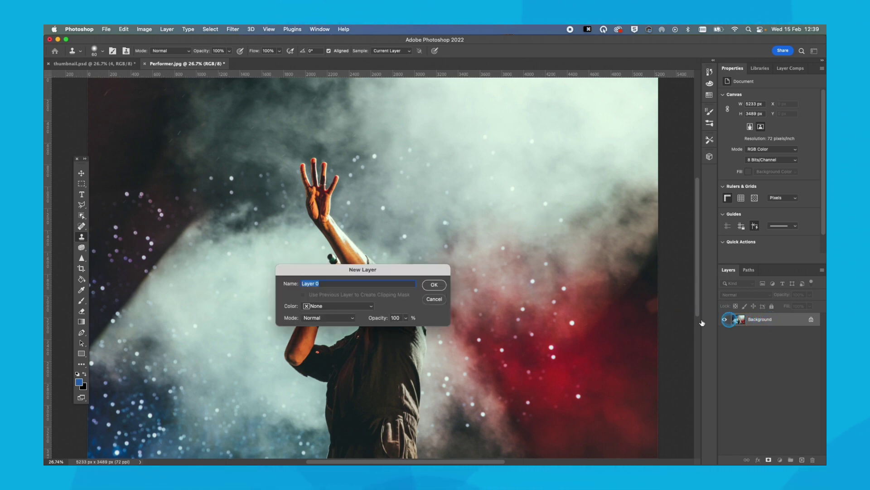
click(434, 285)
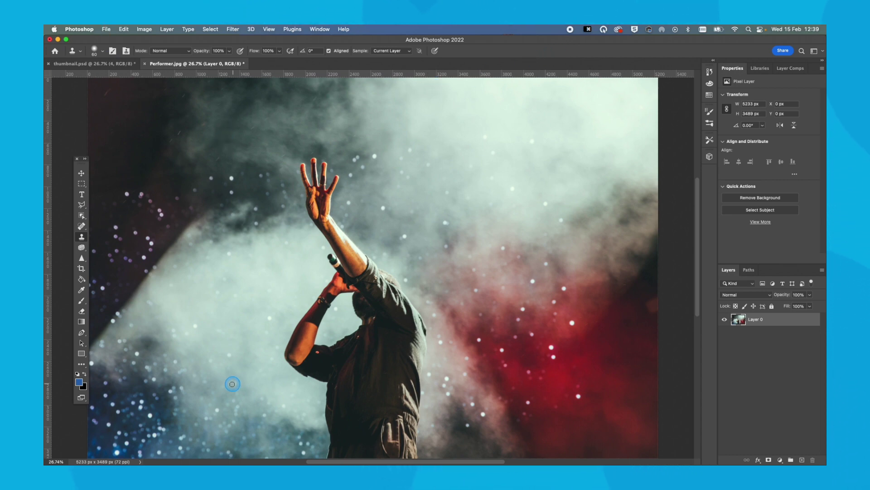
Place 4.jpg, Light Beams.jpg and Light Show.jpg from the PSD IMAGES folder into the performer document as layers
click(230, 451)
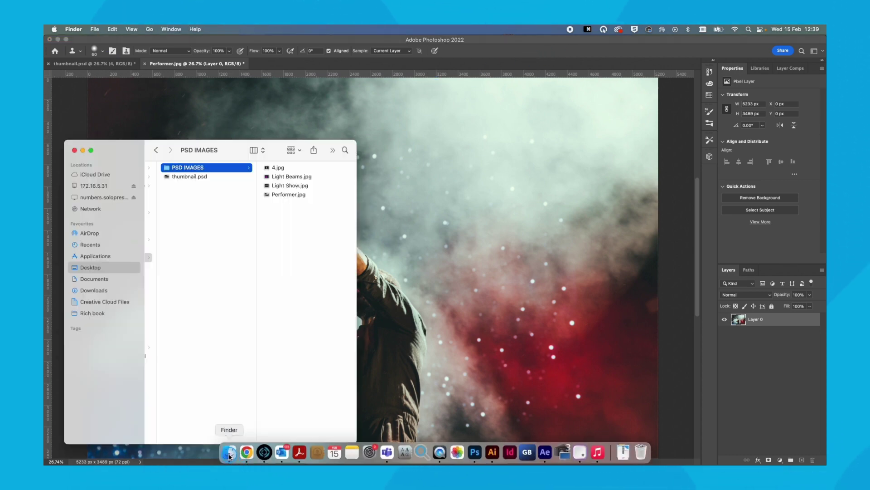
click(277, 168)
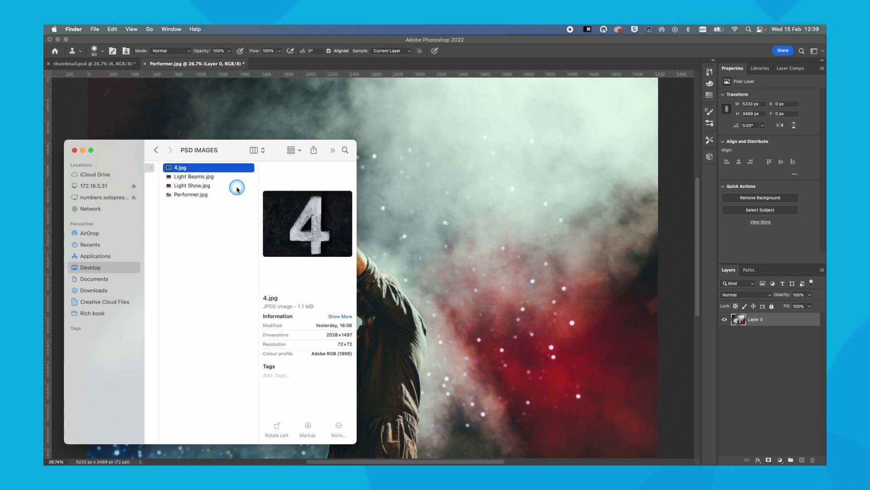
shift+click(195, 185)
drag(184, 170, 445, 228)
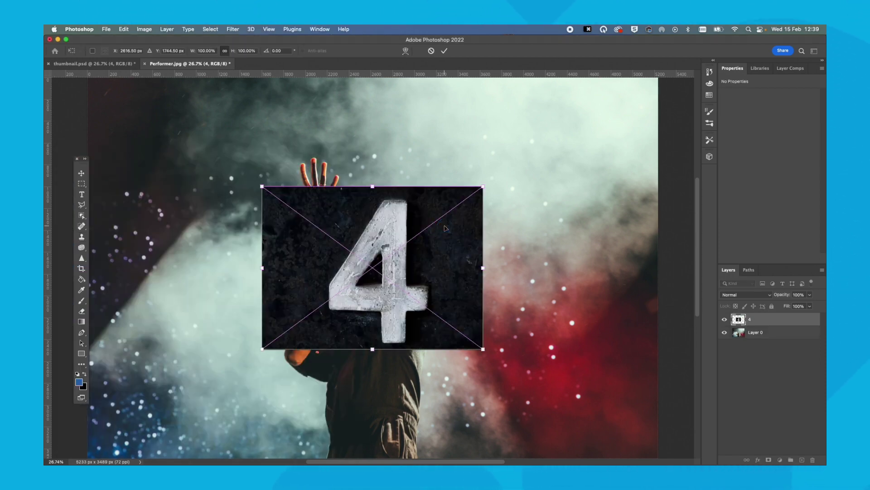
key(Return)
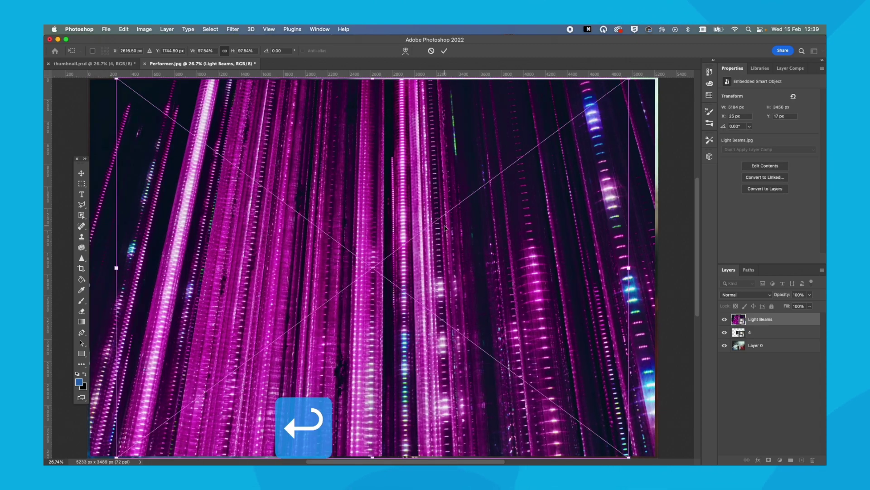
key(Return)
key(Return)
Reorder the layers so that 4 is topmost, with Light Beams directly beneath it and above Light Show
click(756, 350)
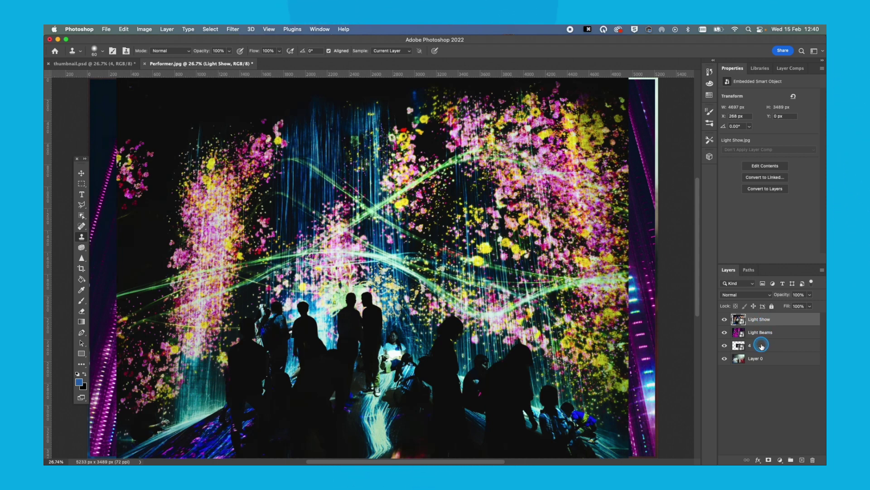
drag(763, 346, 771, 318)
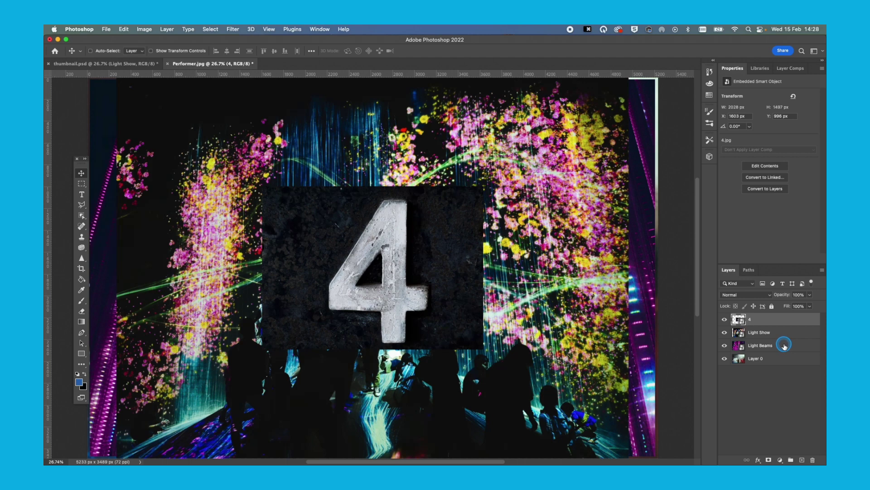
drag(784, 346, 769, 324)
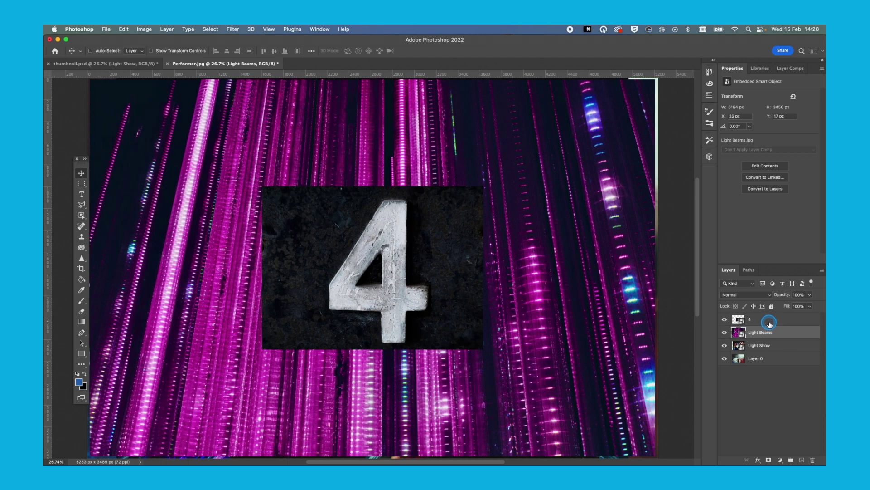
Set the blend mode of layer 4 to Color Dodge and of the Light Beams layer to Vivid Light
click(747, 298)
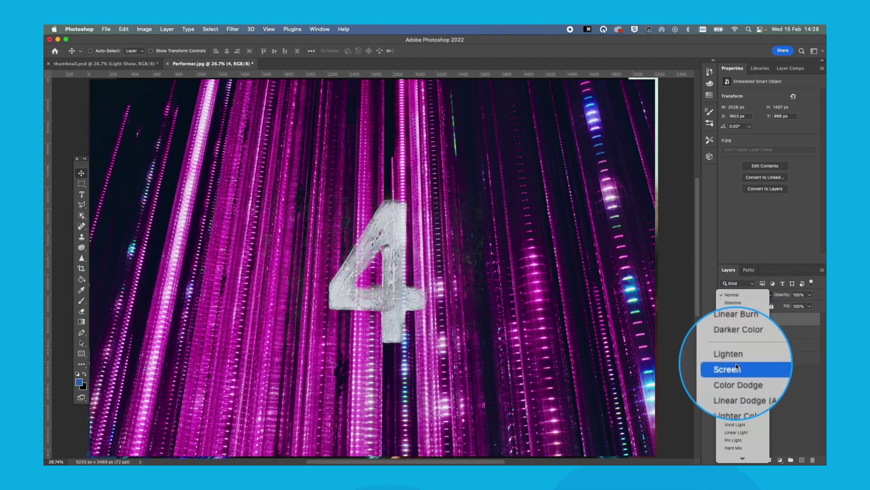
click(738, 374)
click(760, 333)
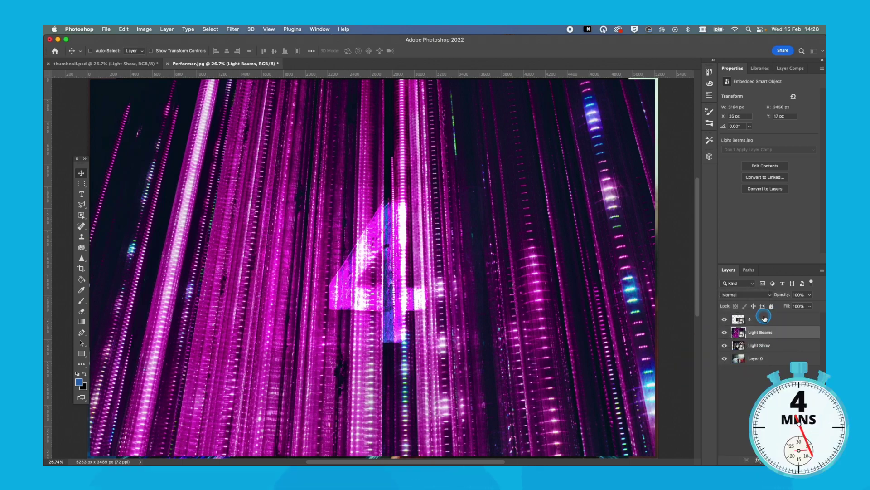
click(746, 294)
click(735, 425)
Set the blend mode of the Light Show layer to Overlay
click(768, 347)
click(748, 294)
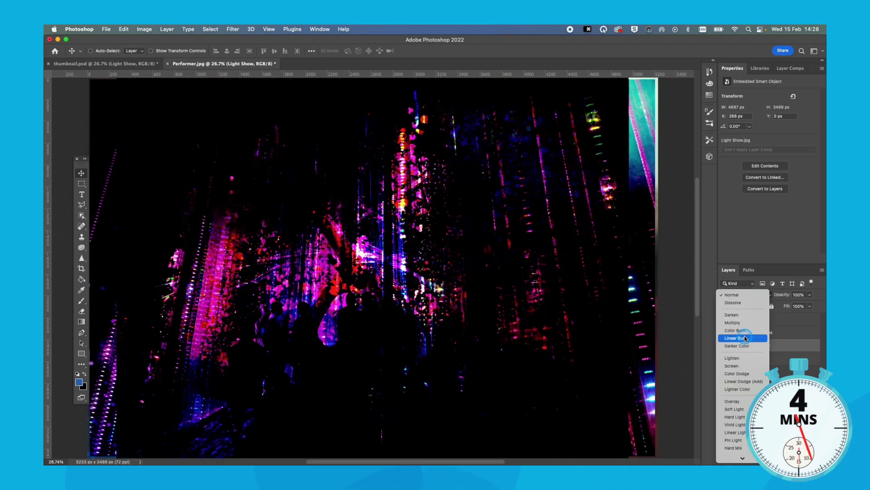
click(733, 402)
Move the number 4 graphic to the left of the performer and reduce the Light Beams layer's opacity to 63%
click(750, 320)
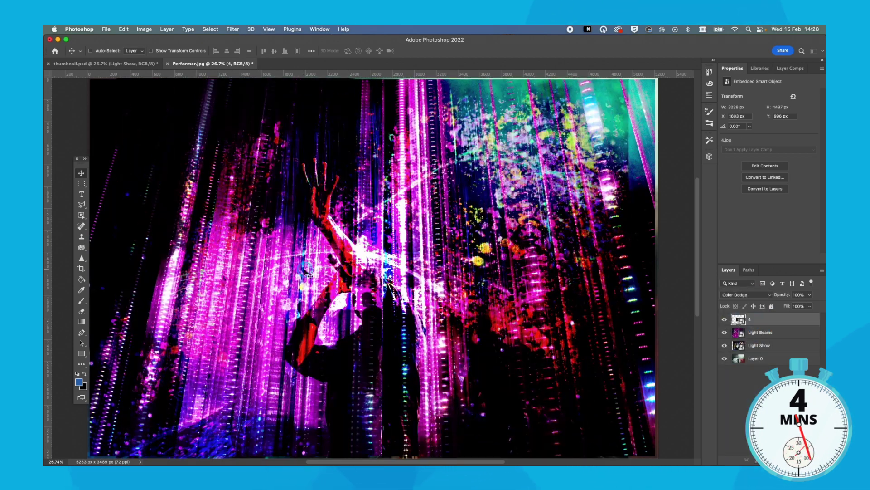
click(772, 338)
click(809, 306)
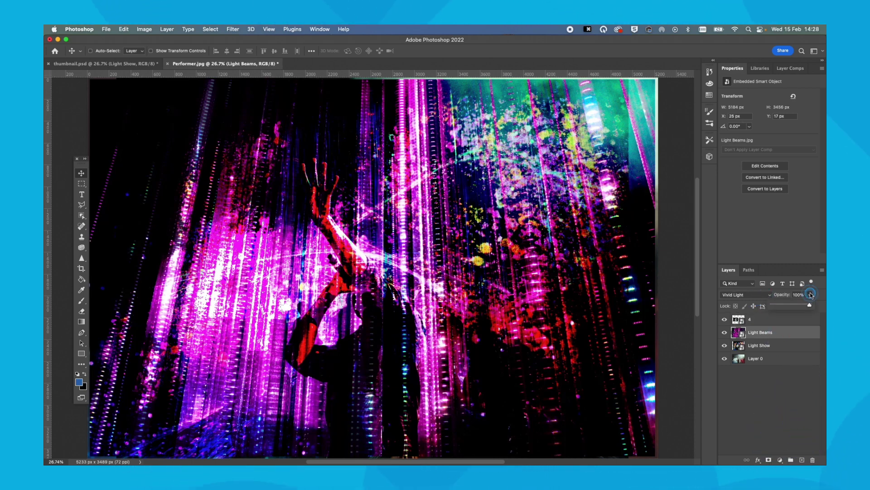
drag(801, 307, 798, 309)
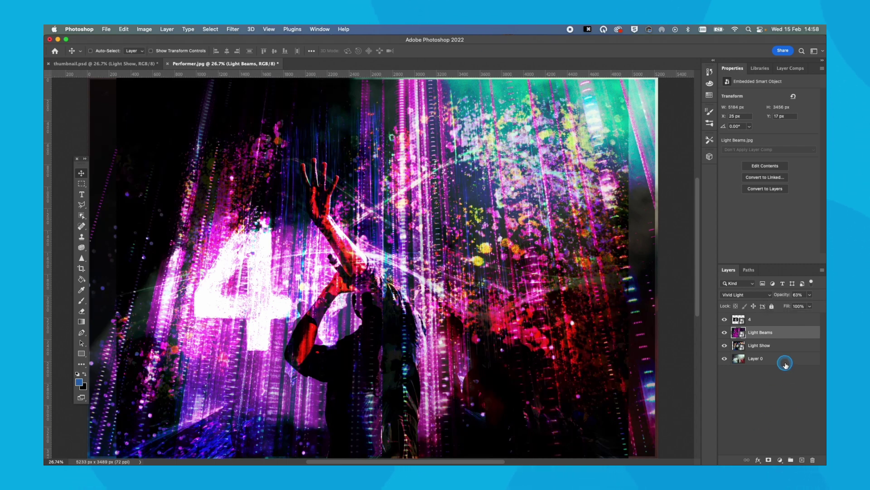
Duplicate Layer 0 and move the copy to the top of the layer stack
click(770, 358)
click(821, 270)
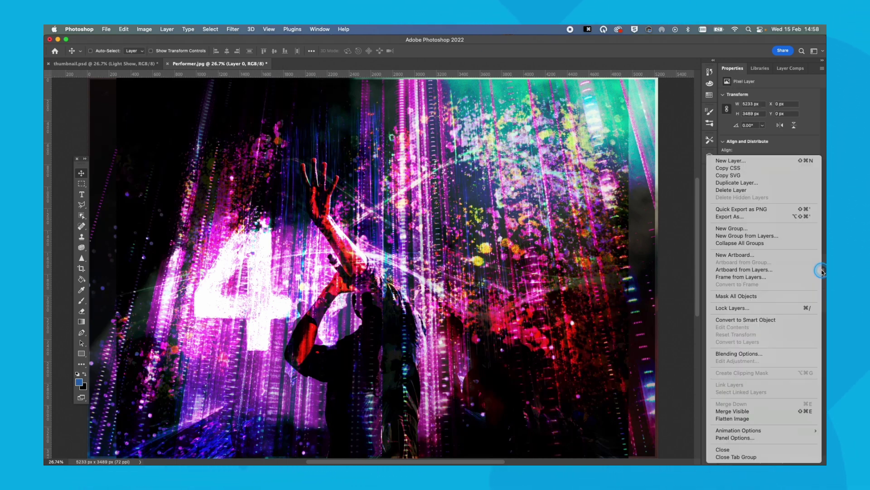
click(771, 182)
click(579, 281)
drag(769, 358, 768, 316)
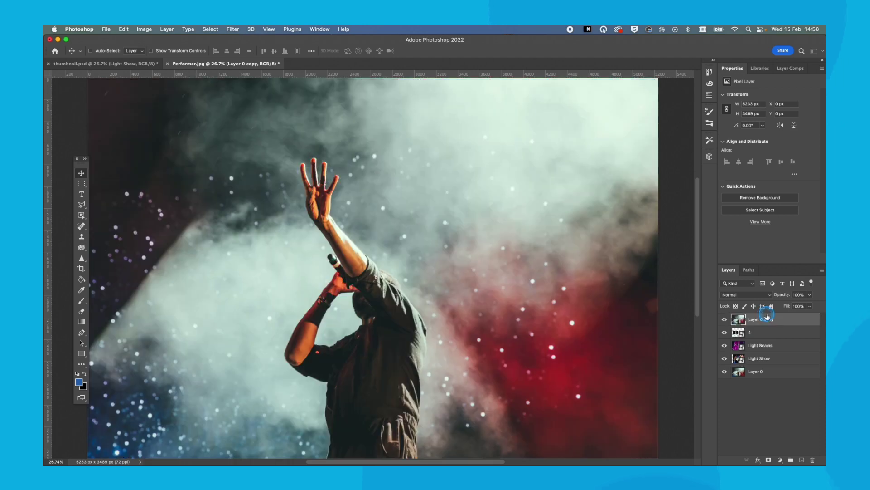
Select the performer on Layer 0 copy with Select Subject and mask out the rest of that layer
click(81, 215)
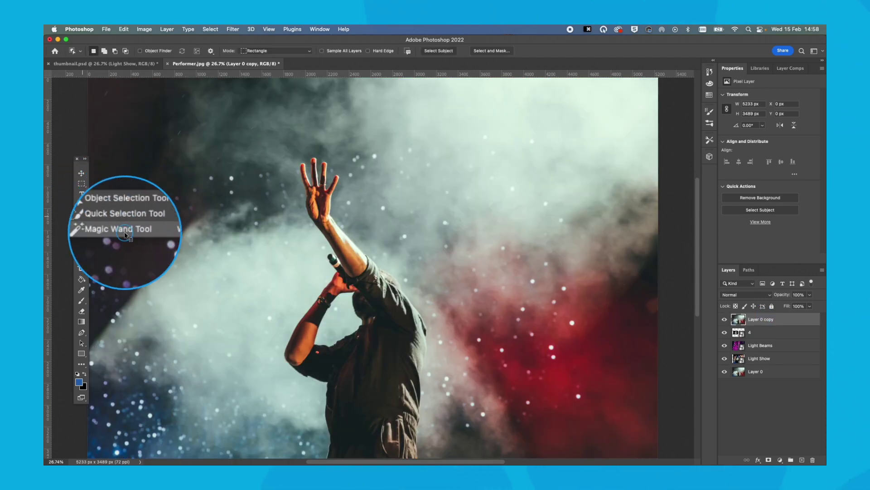
click(82, 215)
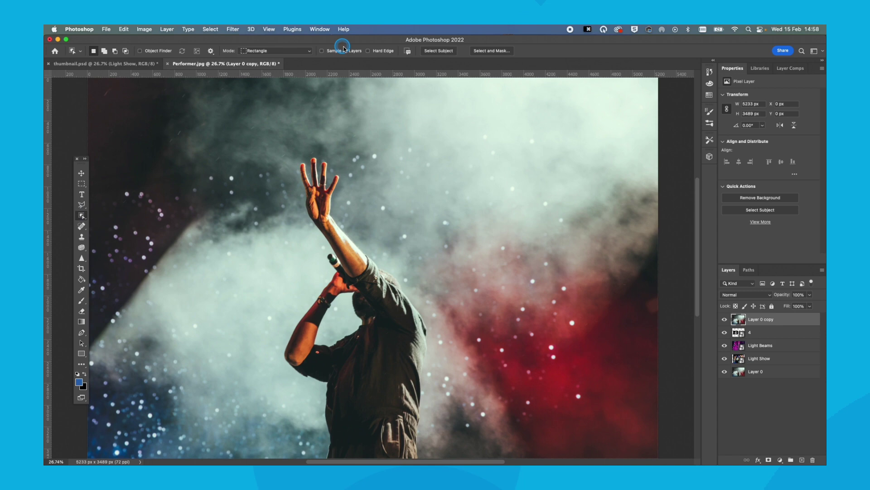
click(435, 51)
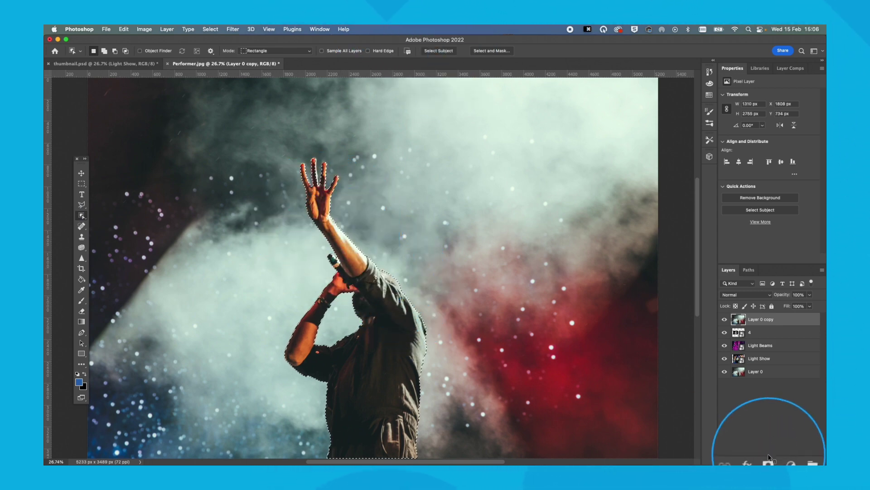
click(769, 460)
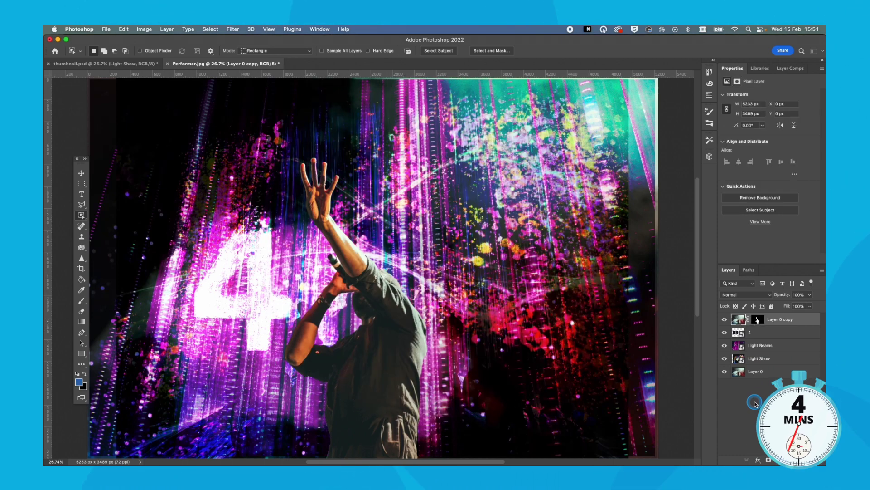
Create a new blank layer above Layer 0 copy, using the previous layer as its clipping mask
click(822, 270)
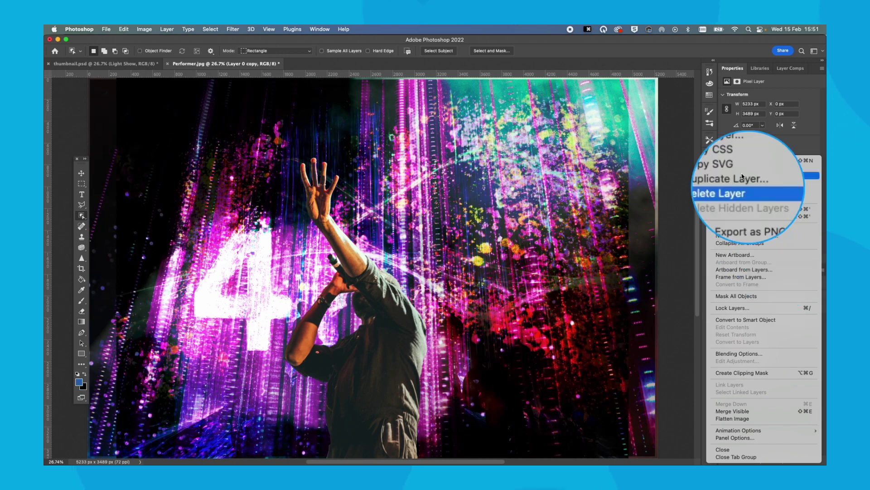
click(731, 160)
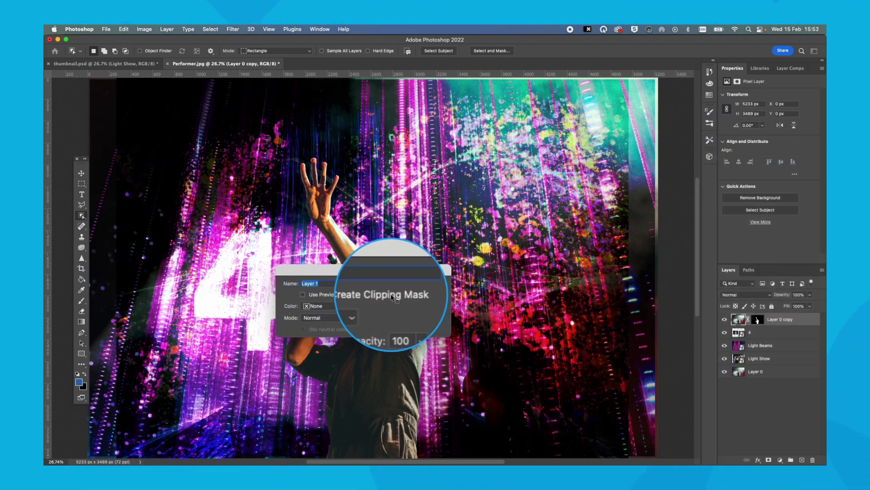
click(302, 295)
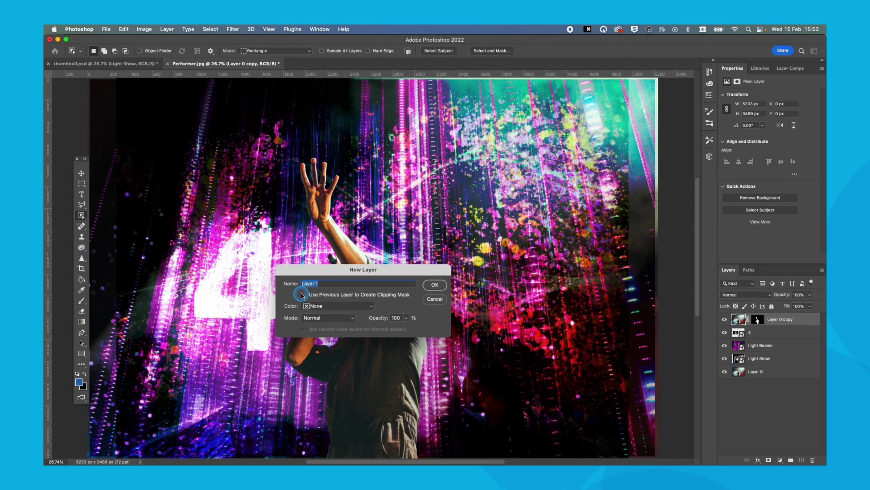
click(436, 284)
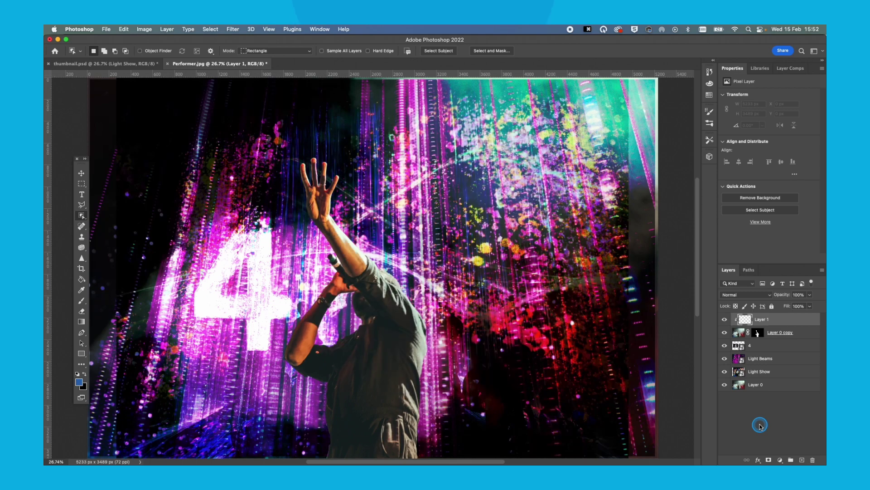
Choose the Brush tool and set the foreground colour to a bright blue with C 100, M 16, Y 0, K 0
click(82, 301)
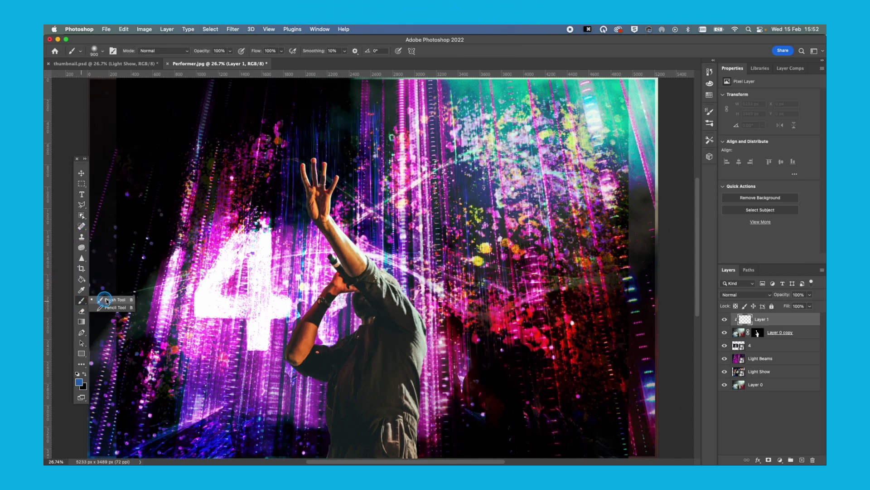
click(725, 96)
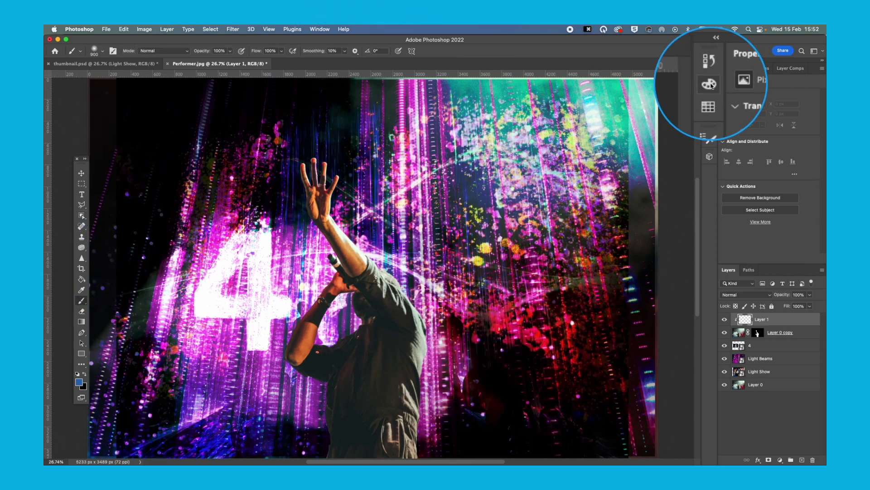
click(709, 84)
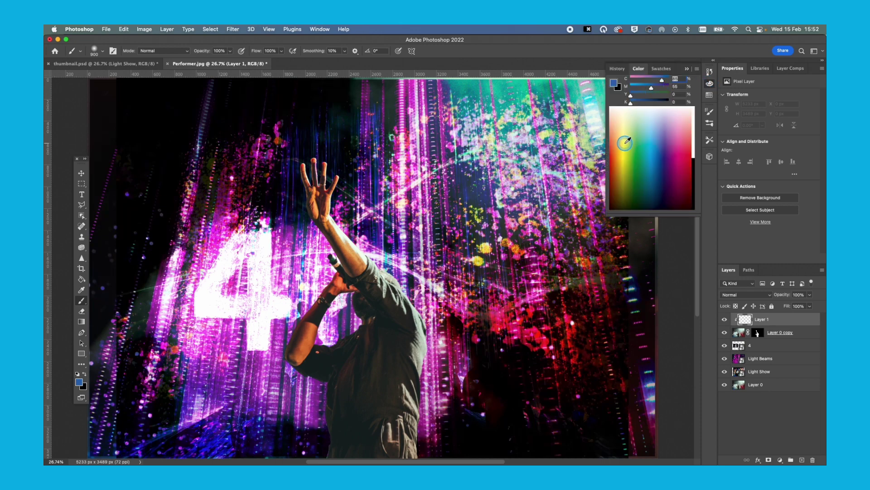
drag(633, 112, 654, 132)
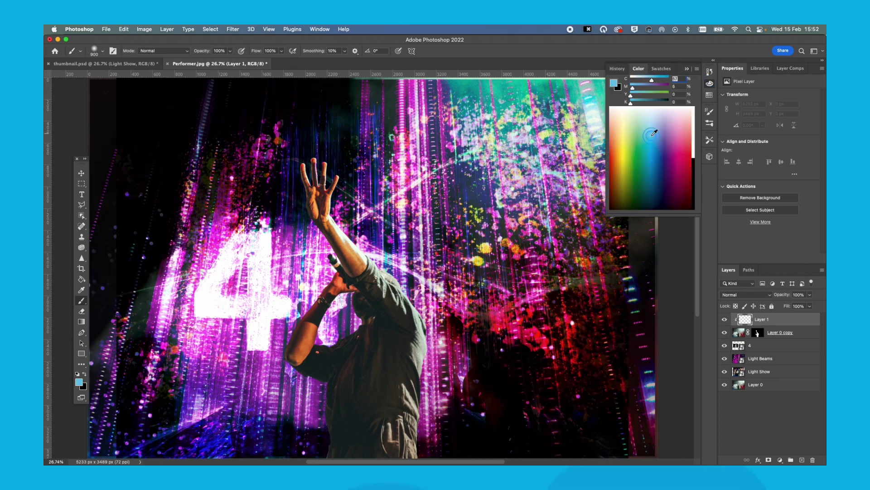
drag(653, 83, 676, 83)
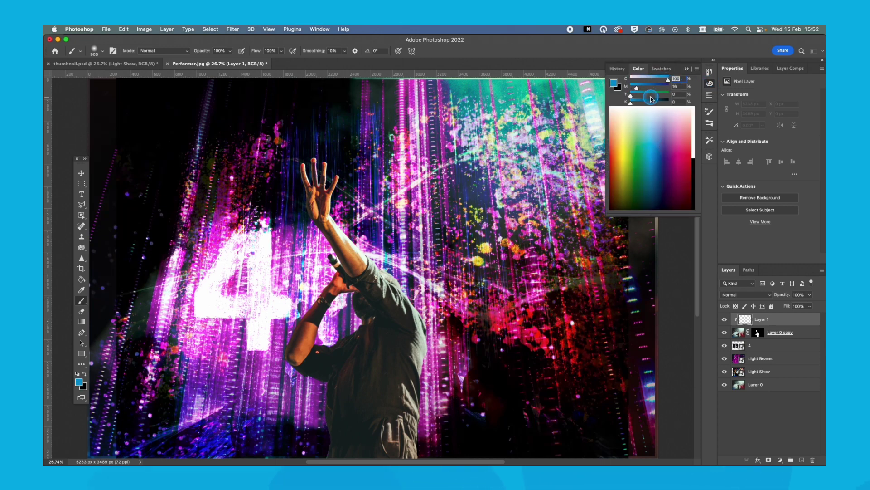
click(639, 71)
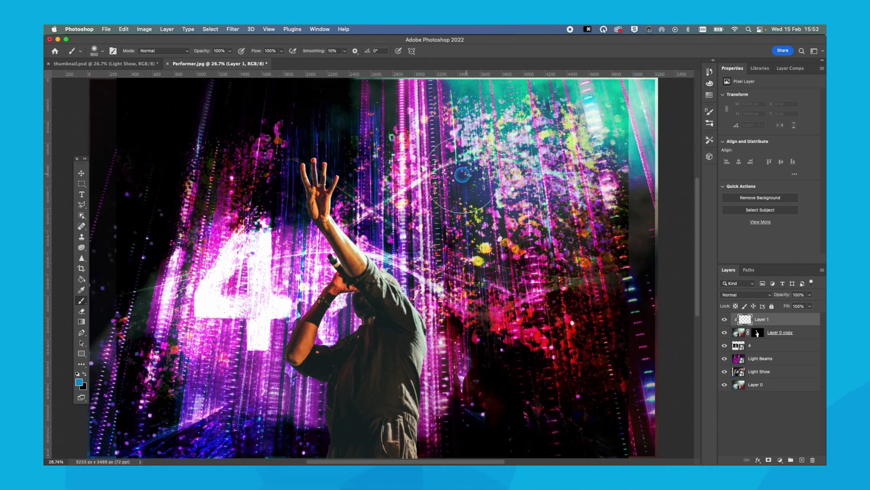
Paint blue along the performer's back on Layer 1 with an 1100 px brush and set the layer's blend mode to Multiply
key(bracketright)
key(bracketright)
key(bracketright)
key(bracketleft)
key(bracketleft)
key(bracketleft)
key(bracketleft)
key(bracketleft)
key(bracketleft)
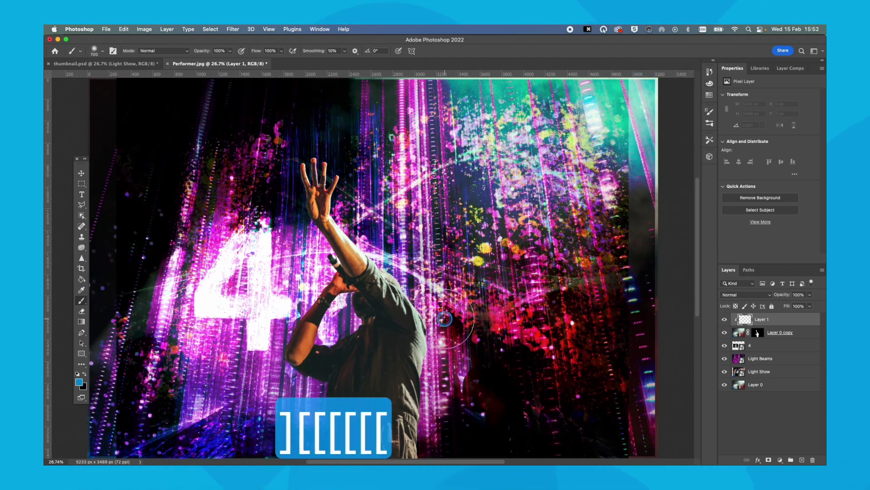
key(bracketright)
key(bracketright)
key(bracketright)
key(bracketright)
key(bracketright)
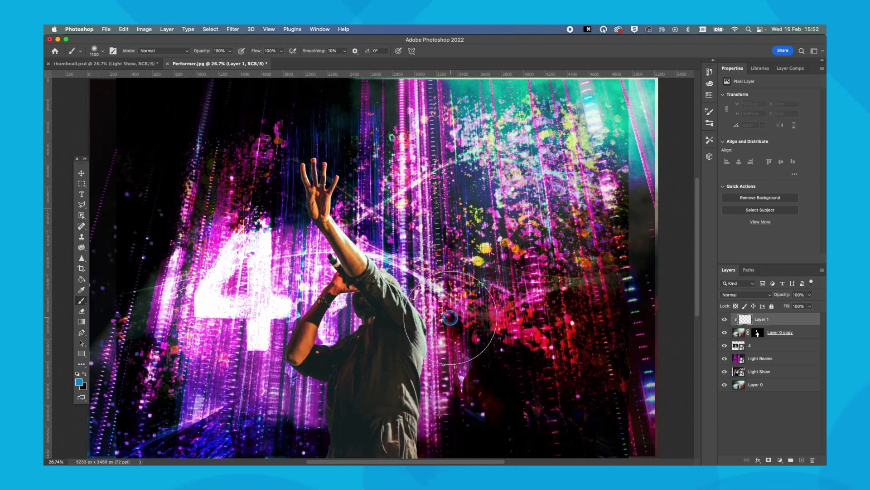
mouse_move(399, 290)
mouse_down()
mouse_move(417, 457)
mouse_move(398, 447)
mouse_move(442, 386)
mouse_up()
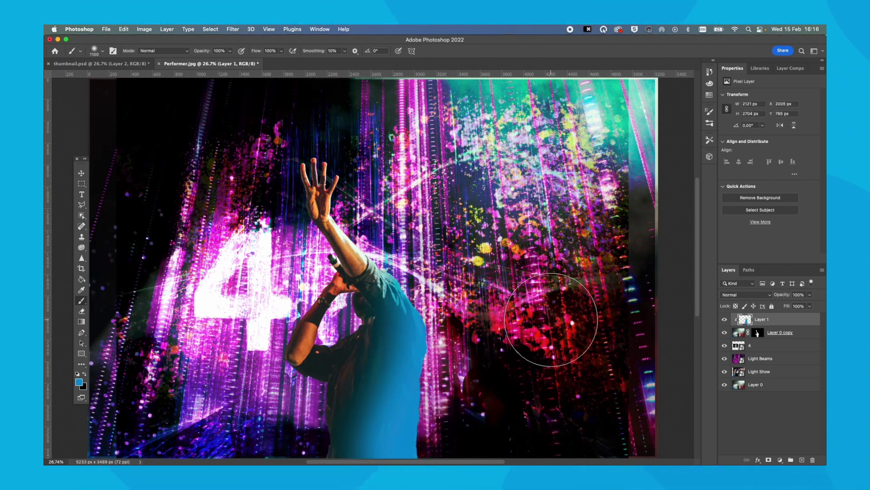
click(740, 295)
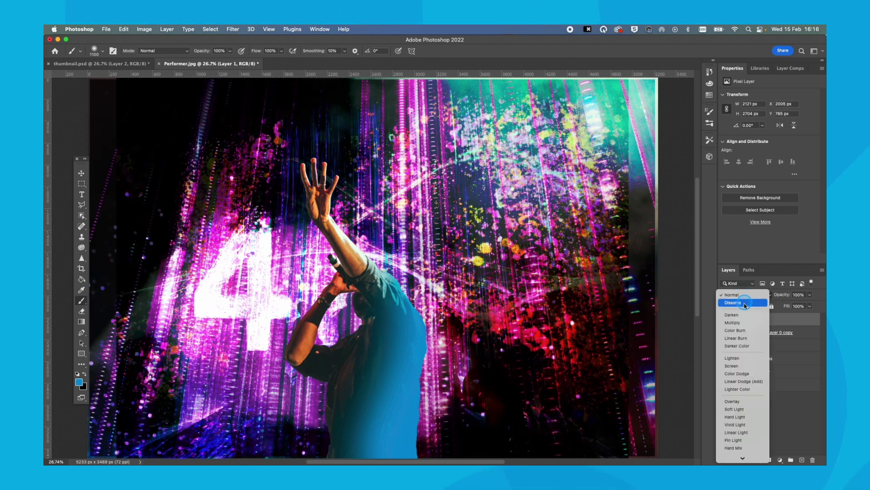
click(744, 324)
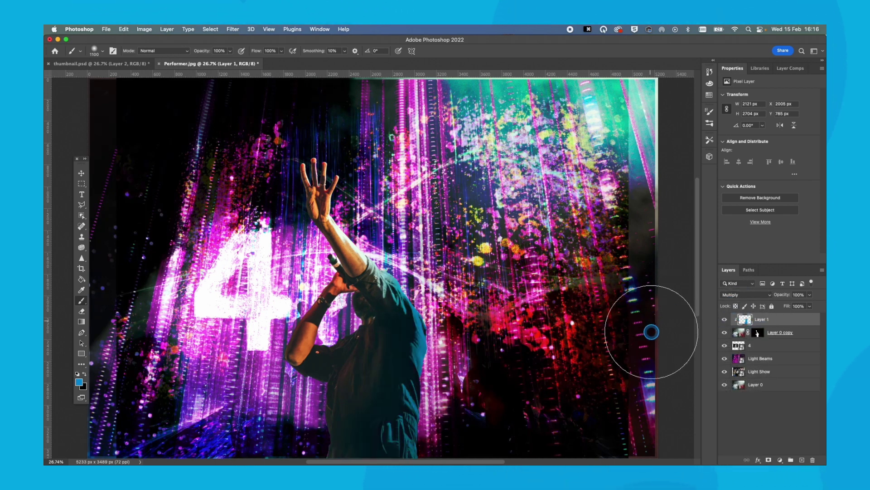
Add a drop shadow to Layer 0 copy with 100% opacity, 69 px distance and 35 px size
click(806, 335)
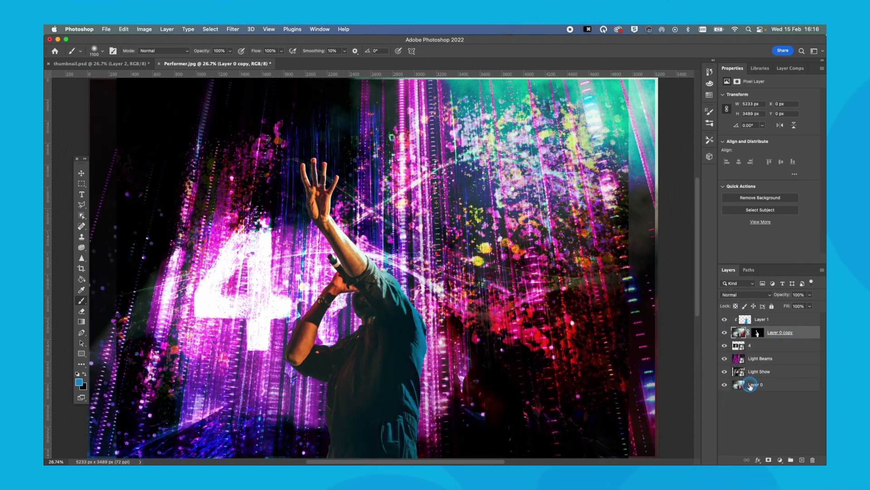
click(758, 459)
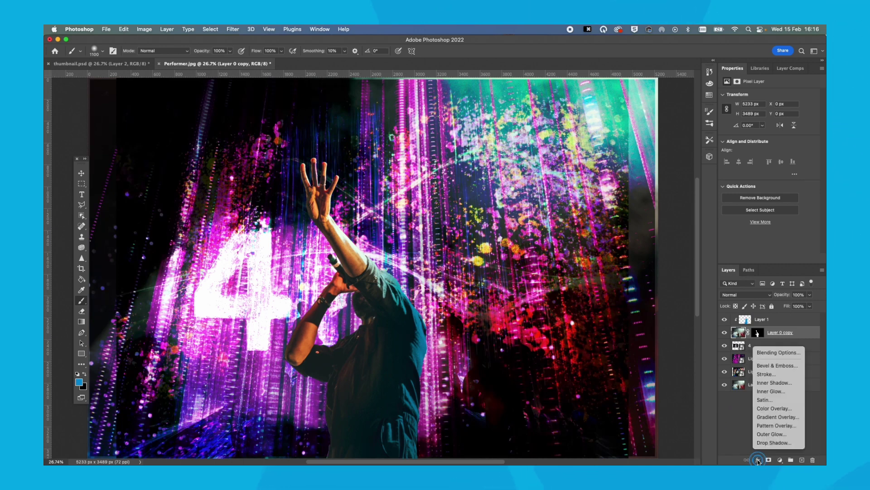
click(769, 444)
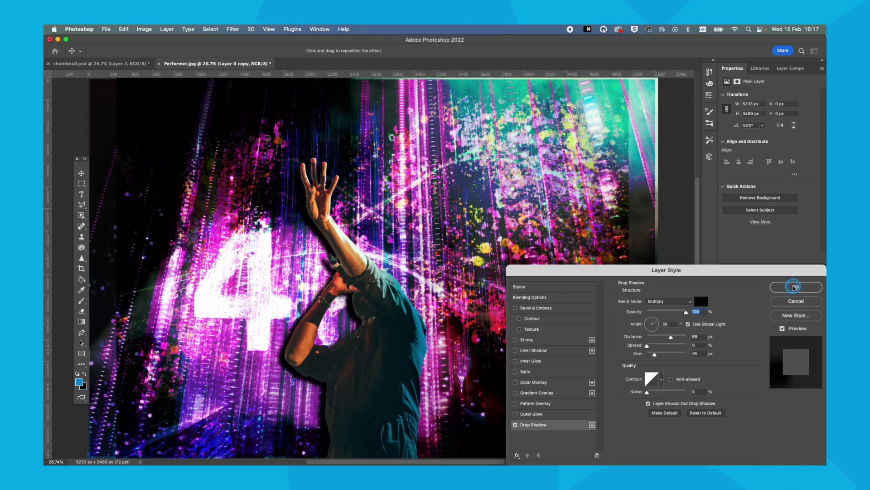
click(794, 287)
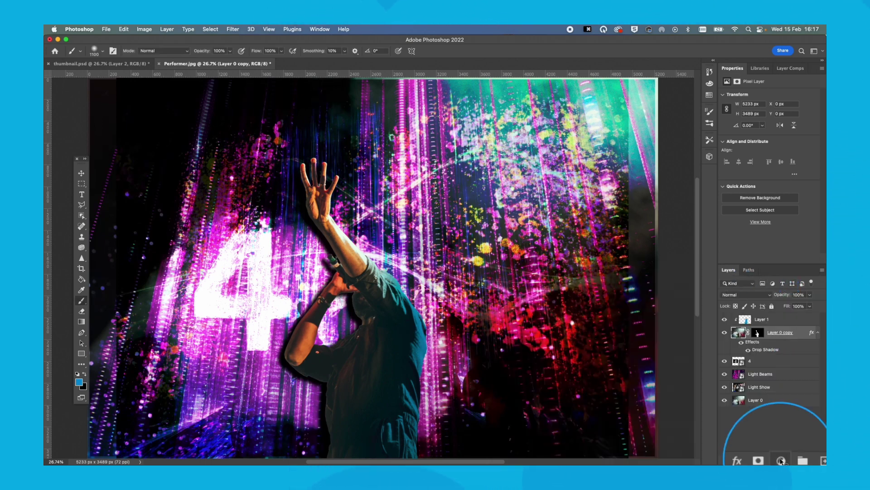
Add a Levels adjustment clipped to Layer 0 copy with the midtones at 0.89 and the white point at 192
click(780, 461)
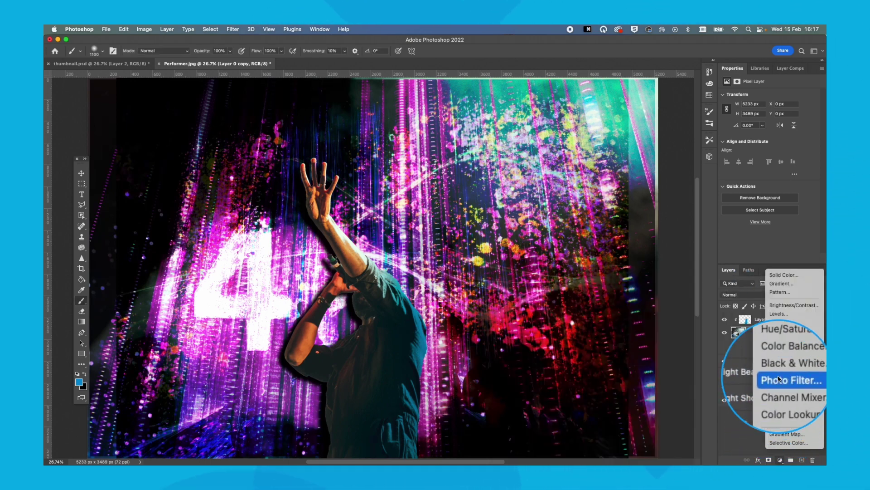
click(785, 309)
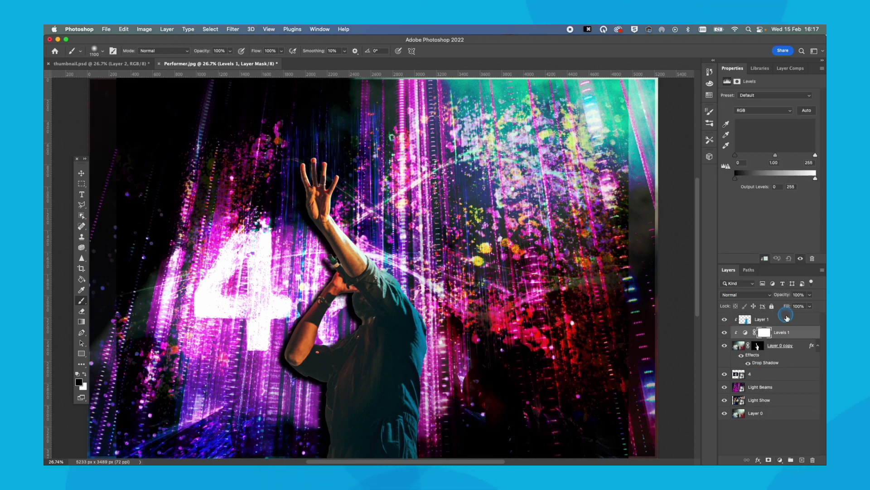
drag(777, 157, 779, 157)
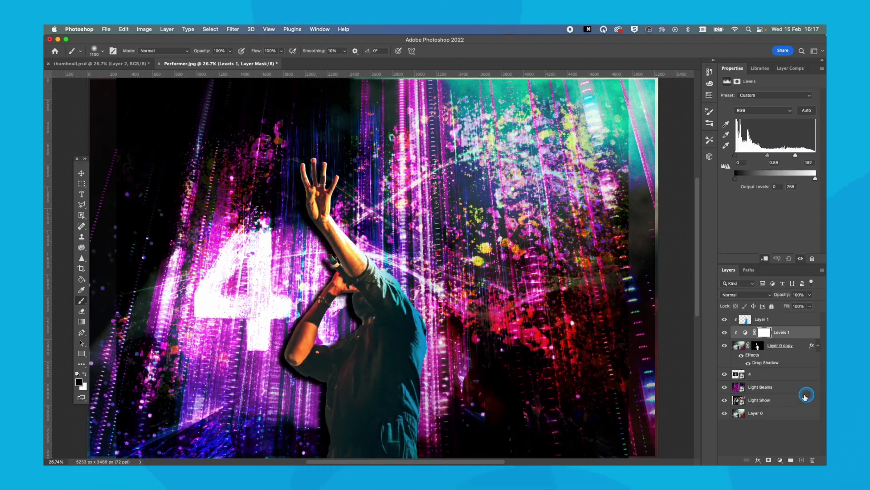
Group Layer 1, Levels 1 and Layer 0 copy together
click(778, 320)
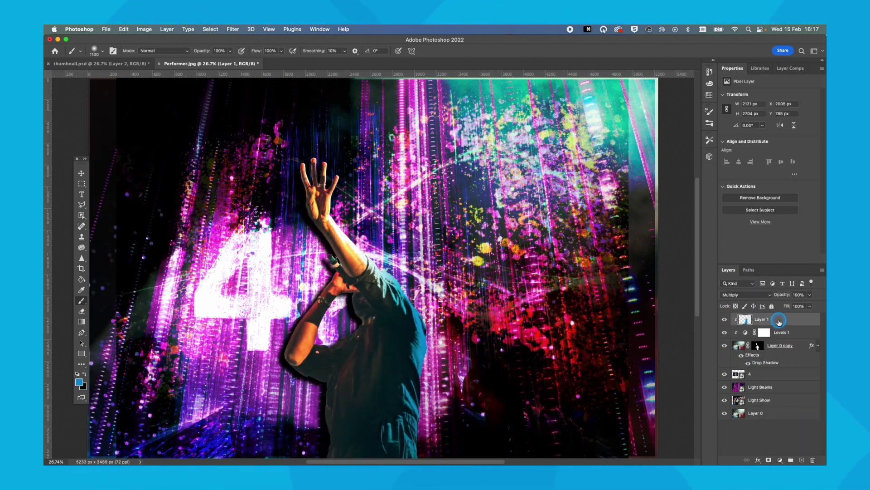
shift+click(789, 359)
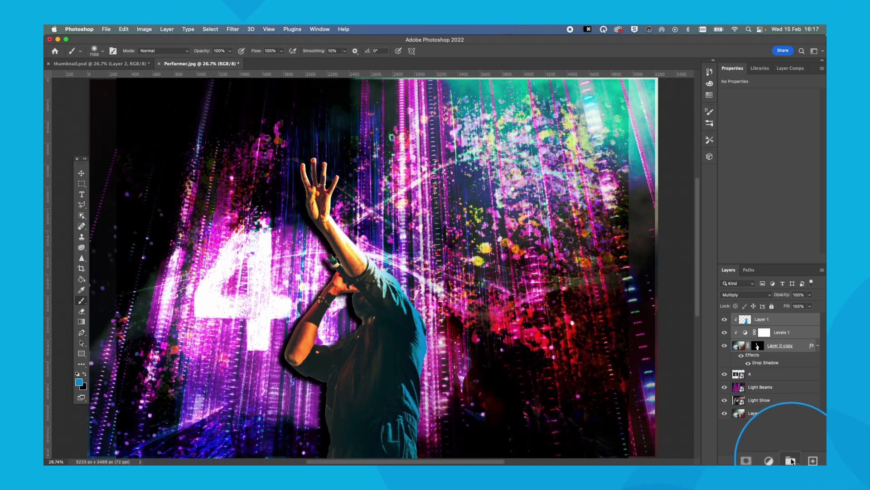
click(790, 460)
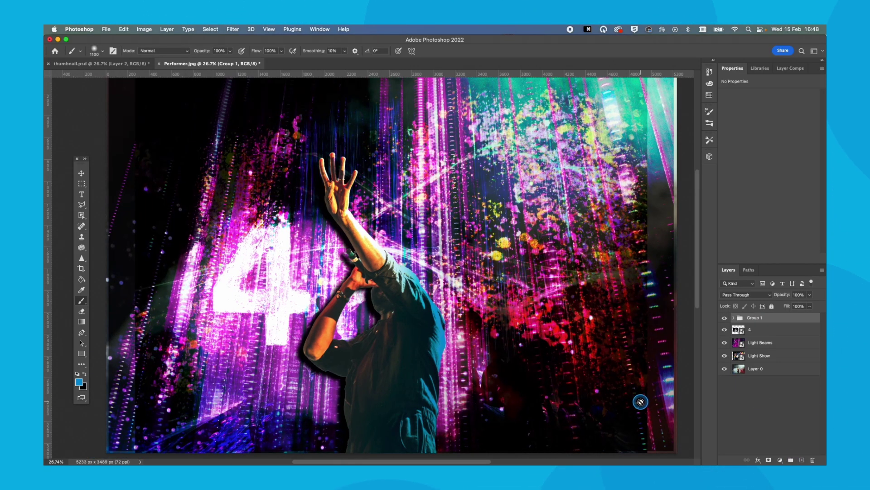
Try scaling the performer group down to about 68% with Free Transform
key(super+t)
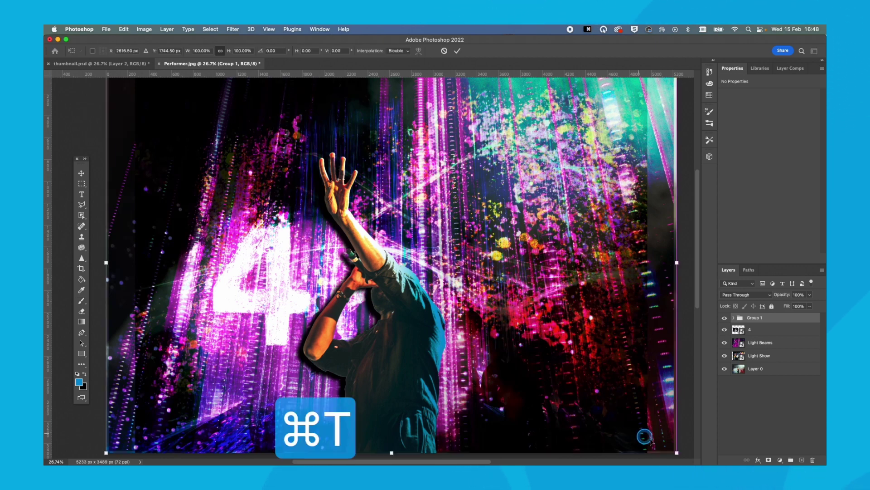
click(676, 452)
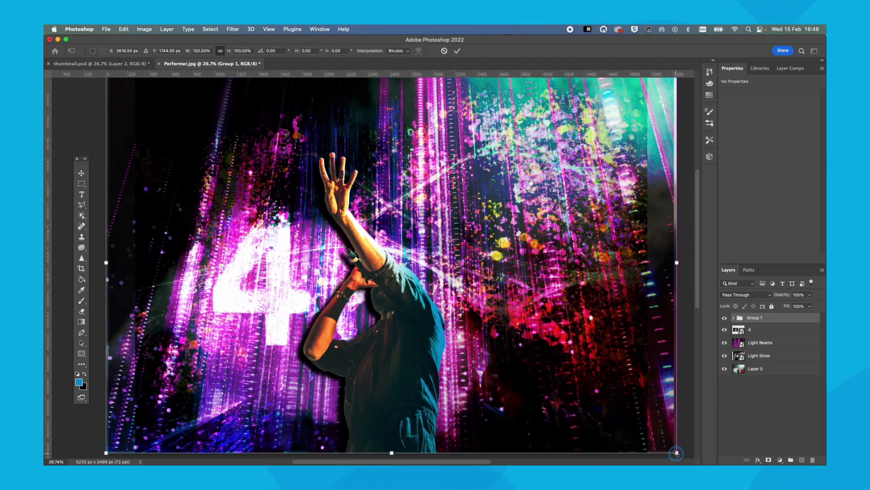
drag(676, 453, 585, 391)
Try distorting the performer group by its lower-right and upper-left corners, apply the transform and undo it
click(124, 29)
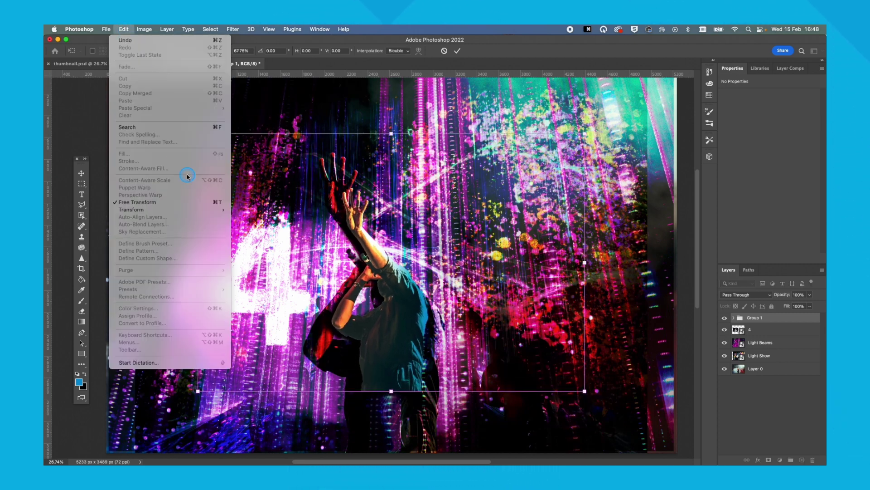
mouse_move(136, 209)
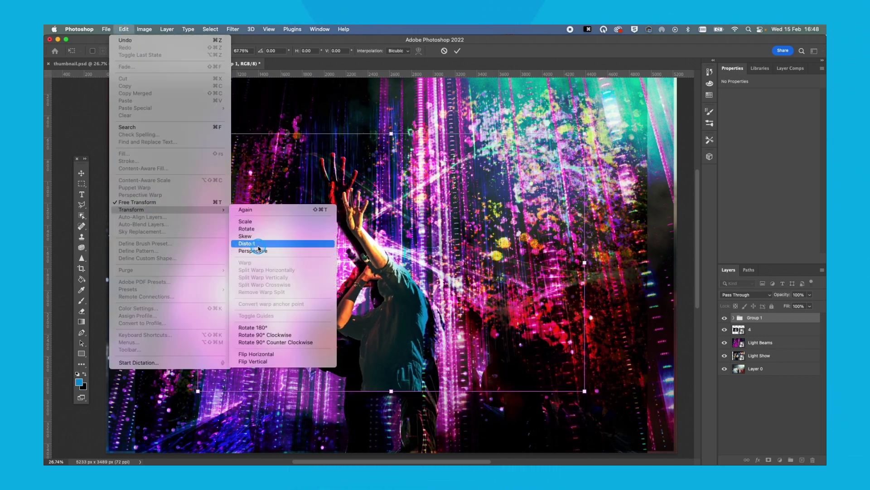
click(259, 244)
drag(585, 391, 587, 437)
drag(197, 118, 270, 161)
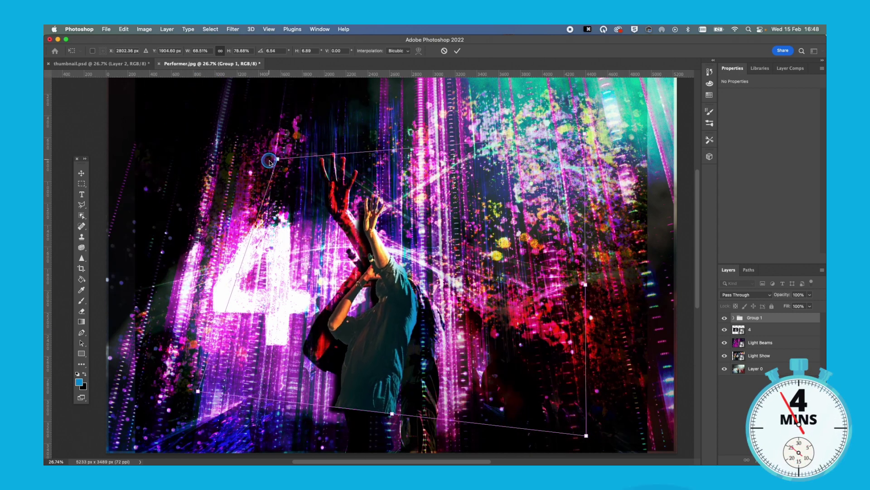
key(Return)
key(super+z)
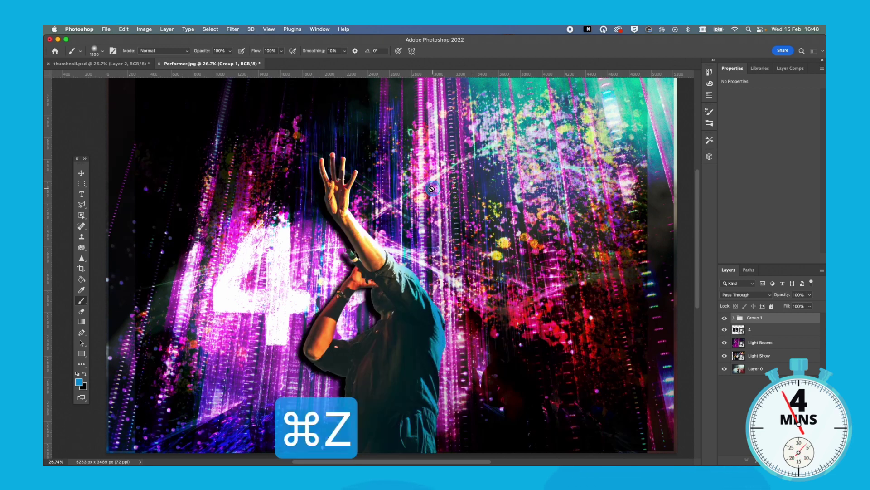